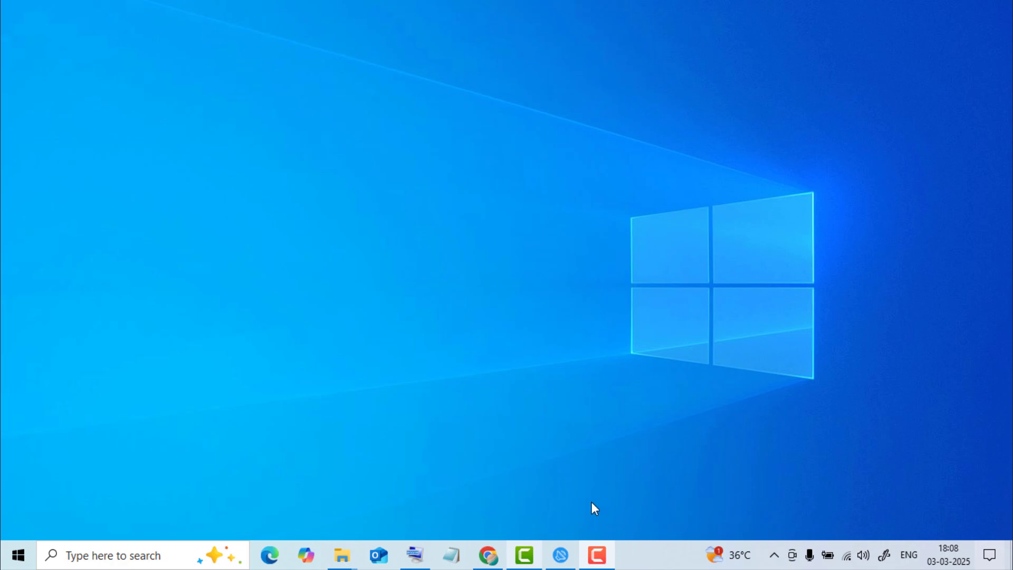
Bring up Chrome from the taskbar, showing the WebbyFan channel's videos page.
click(490, 557)
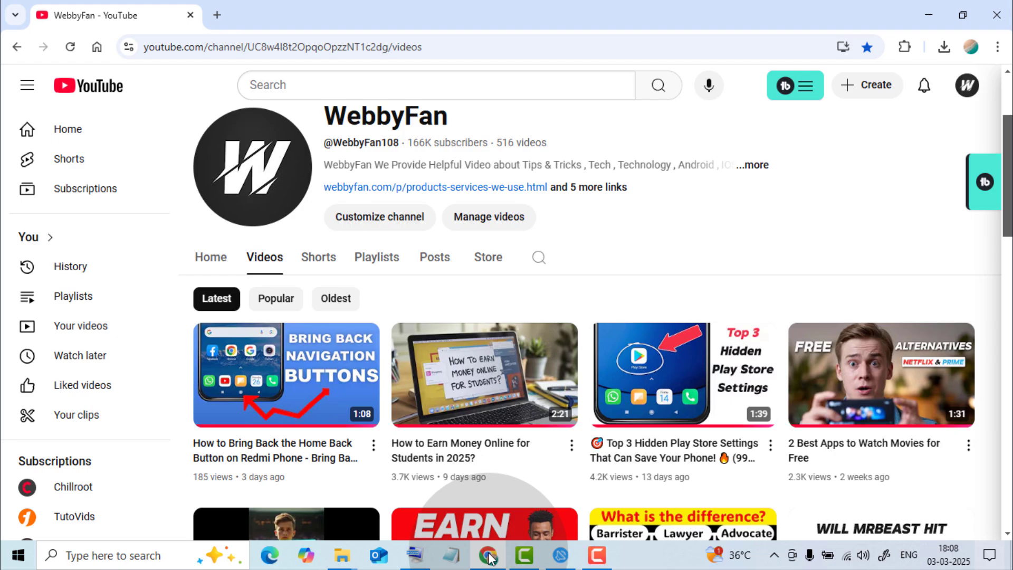
Search Windows for 'paint' and launch the Paint app from Best match.
click(124, 556)
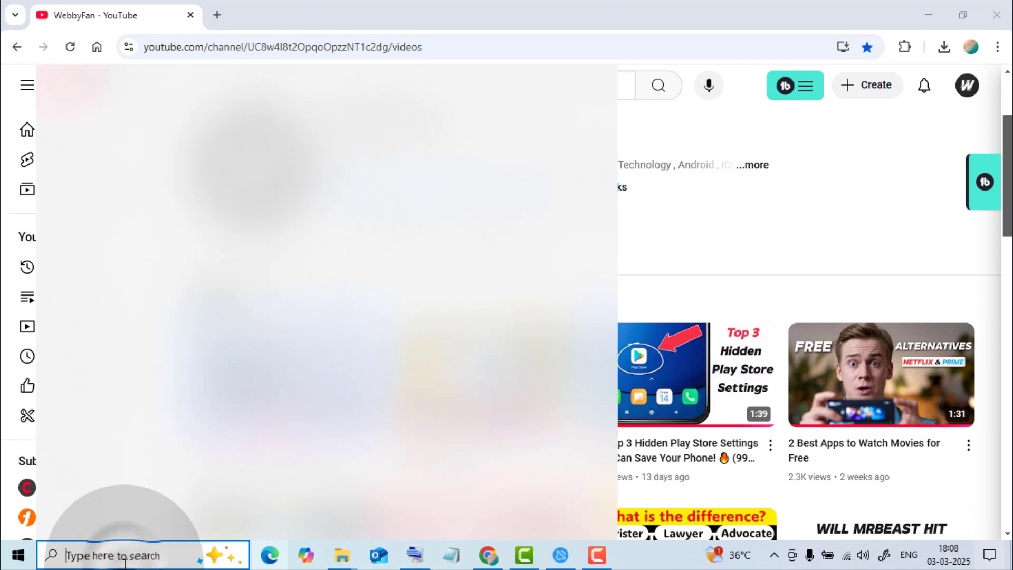
text(pain)
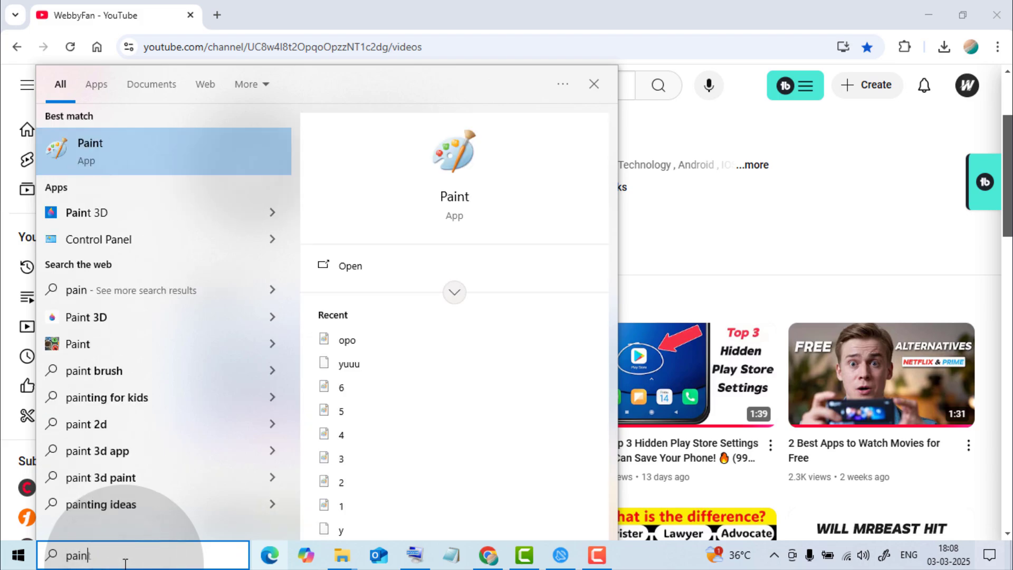
text(t)
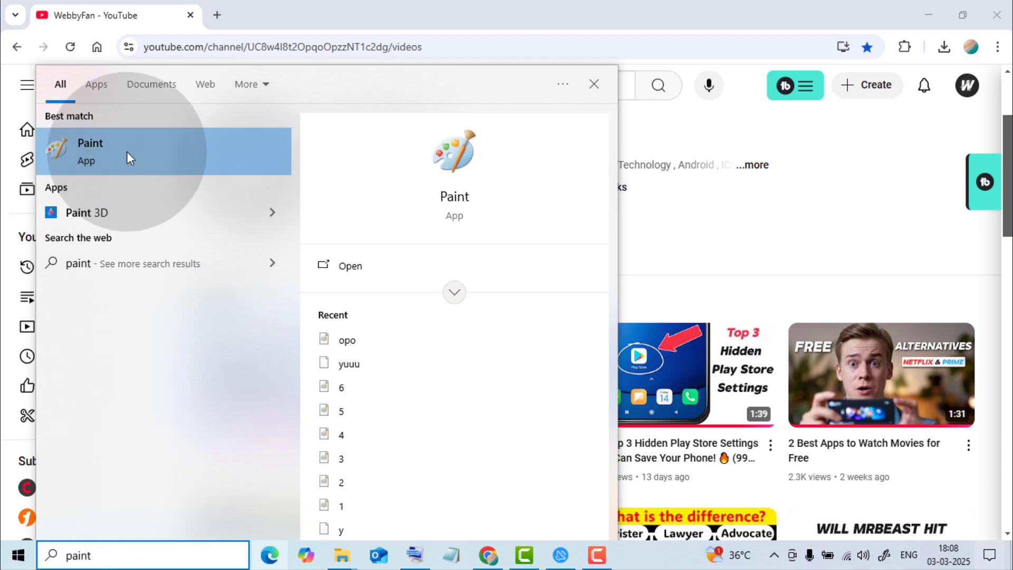
click(128, 152)
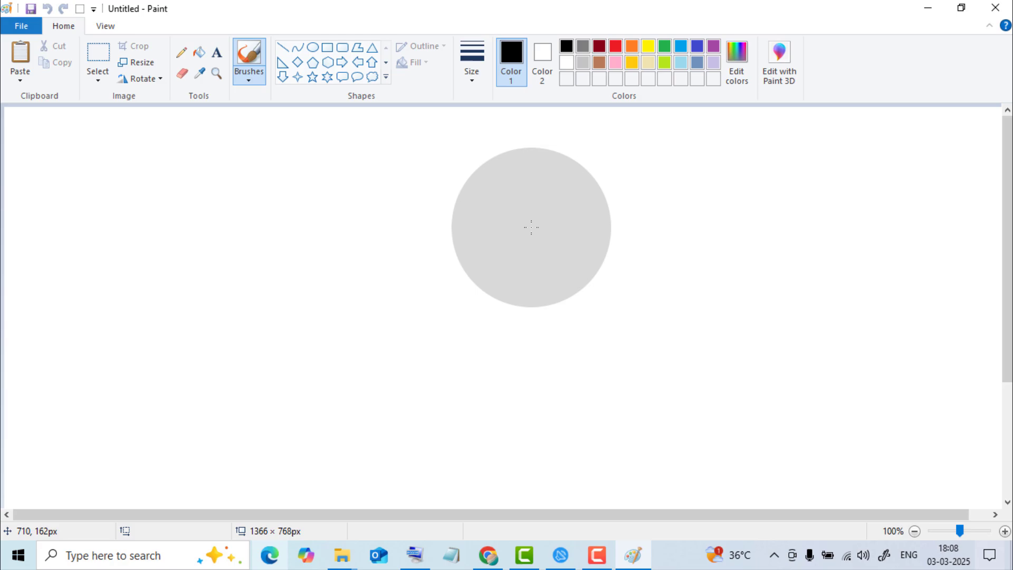
Paste the YouTube screenshot onto the canvas and zoom out to 50%.
click(21, 52)
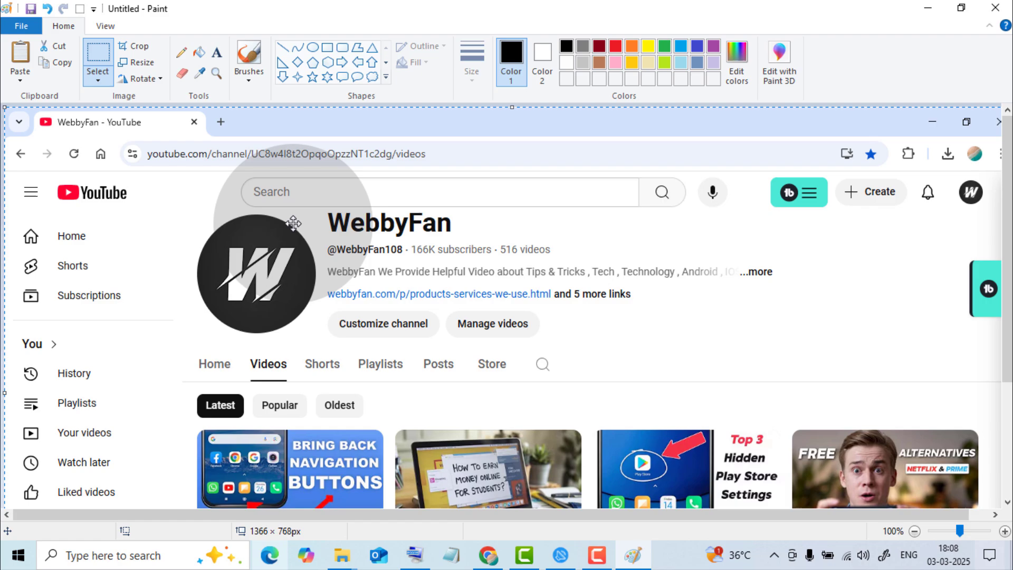
click(914, 530)
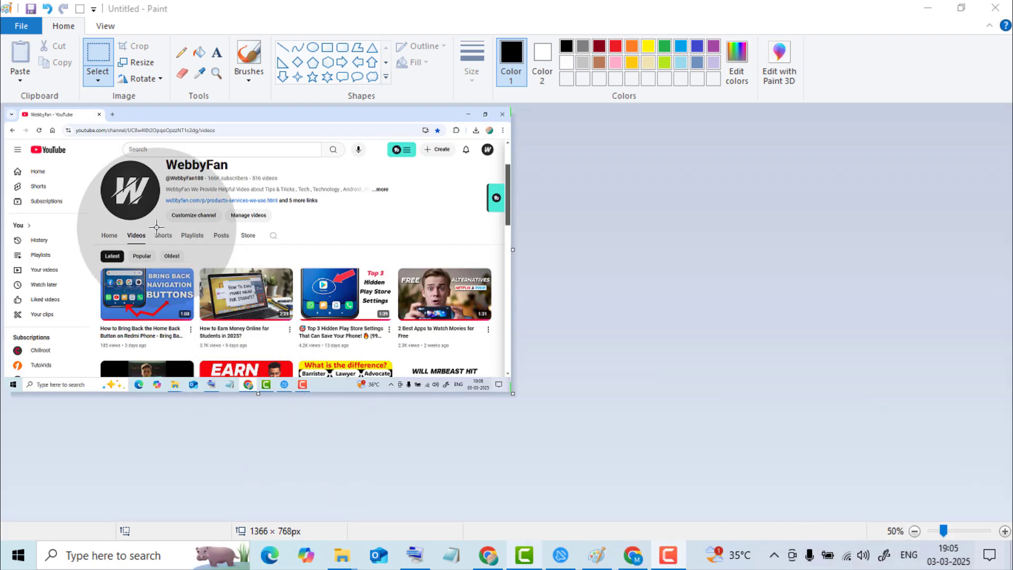
click(93, 81)
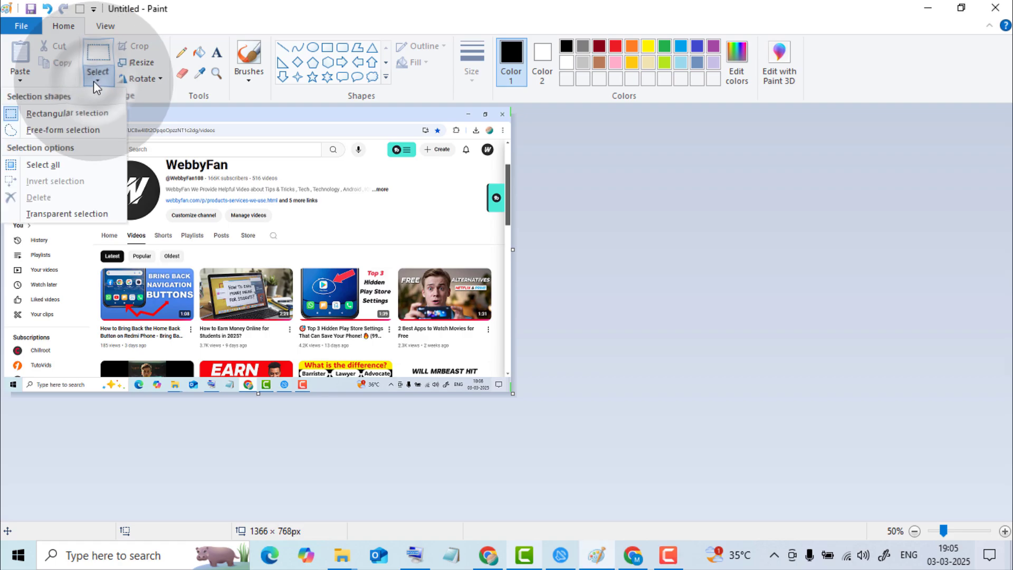
Crop the screenshot to the YouTube page area using a rectangular selection.
click(77, 114)
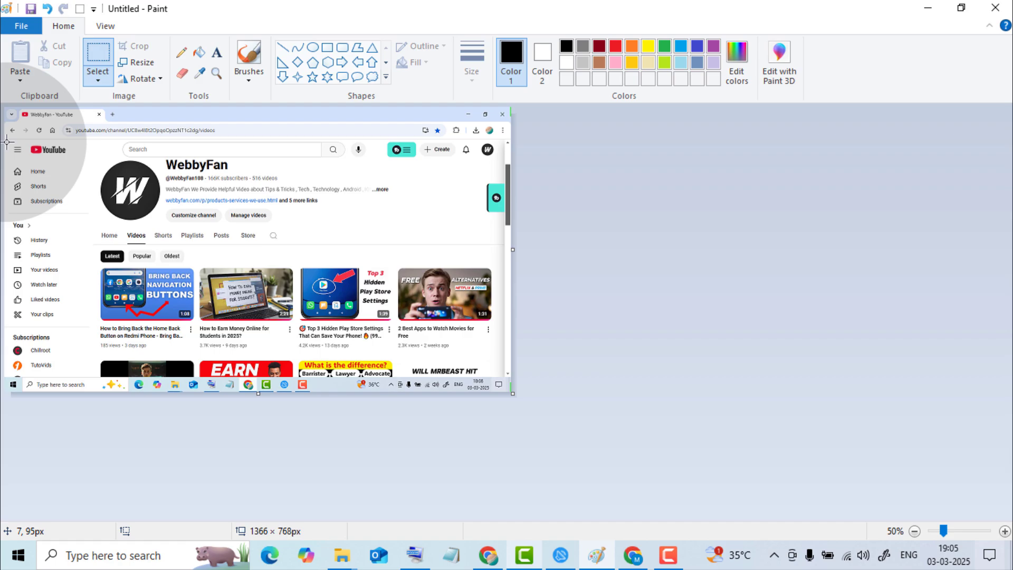
mouse_move(6, 139)
mouse_down()
mouse_move(486, 362)
mouse_move(488, 375)
mouse_up()
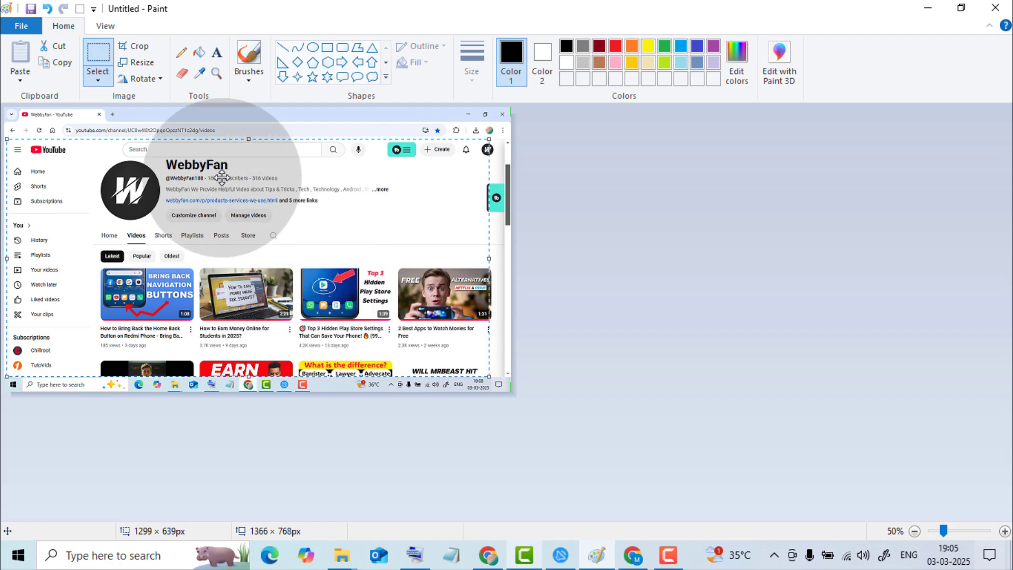
click(139, 48)
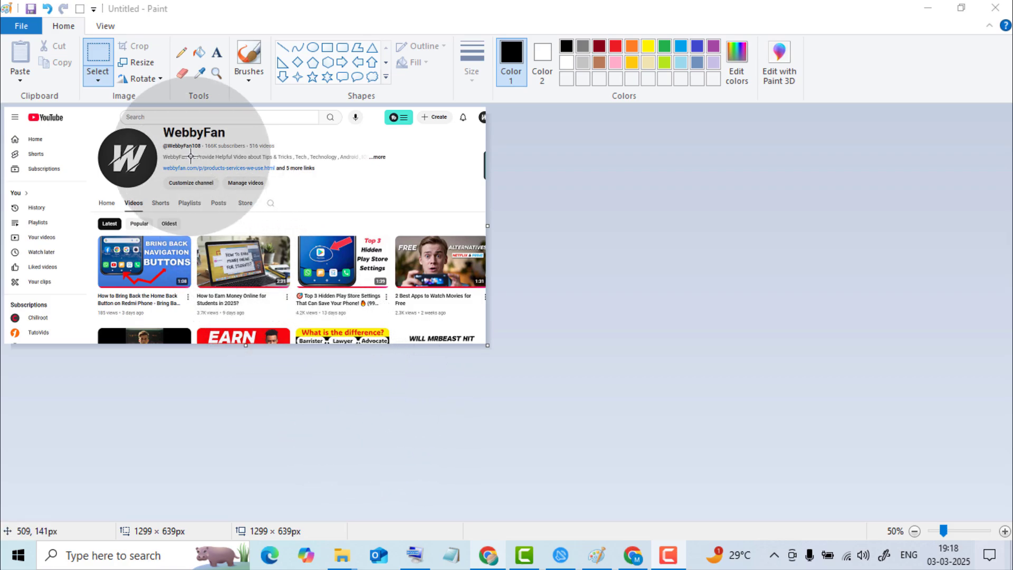
Check the image size in pixels in Resize, then cancel without changes.
click(150, 63)
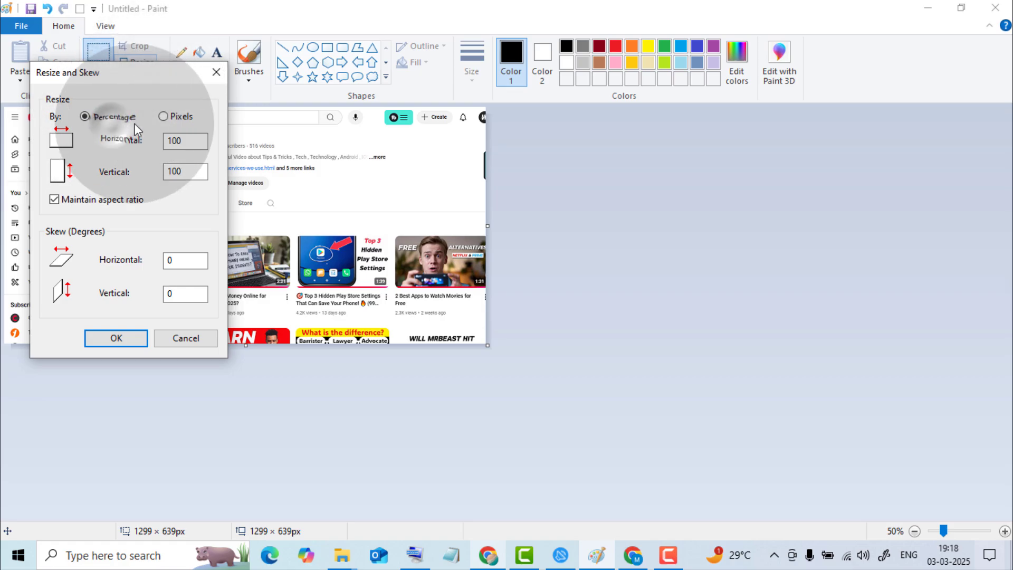
click(161, 117)
click(85, 116)
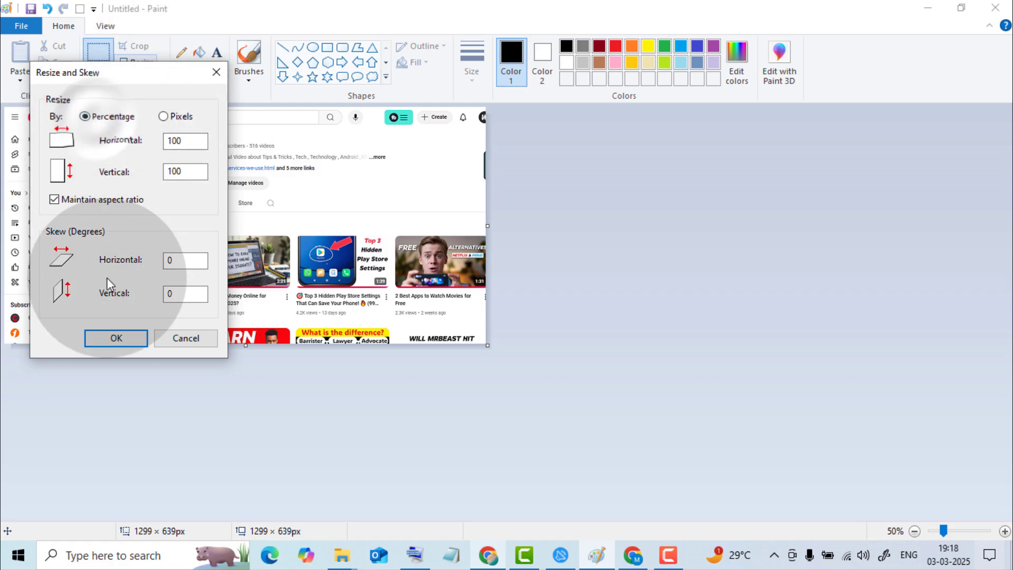
click(120, 345)
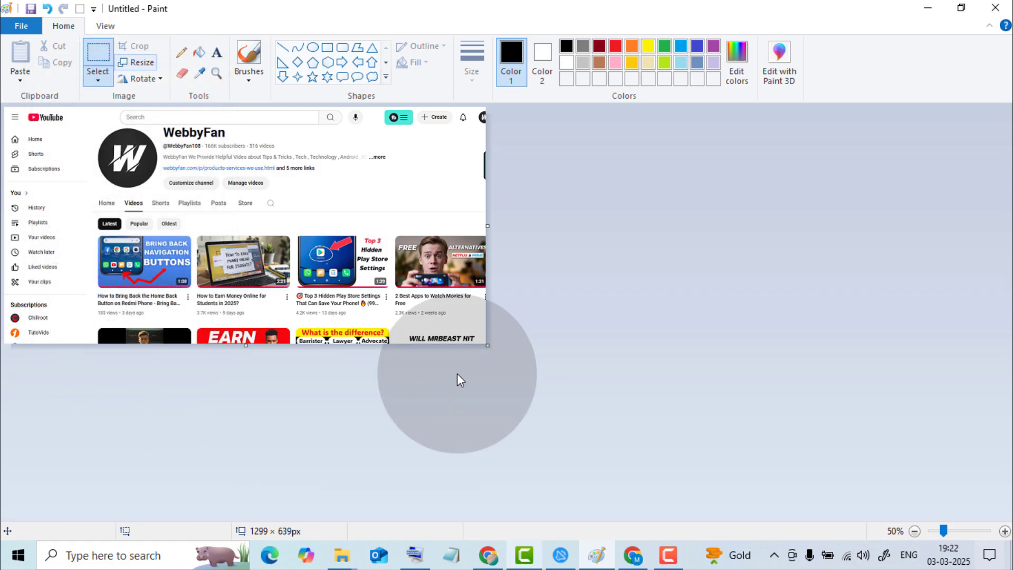
click(150, 81)
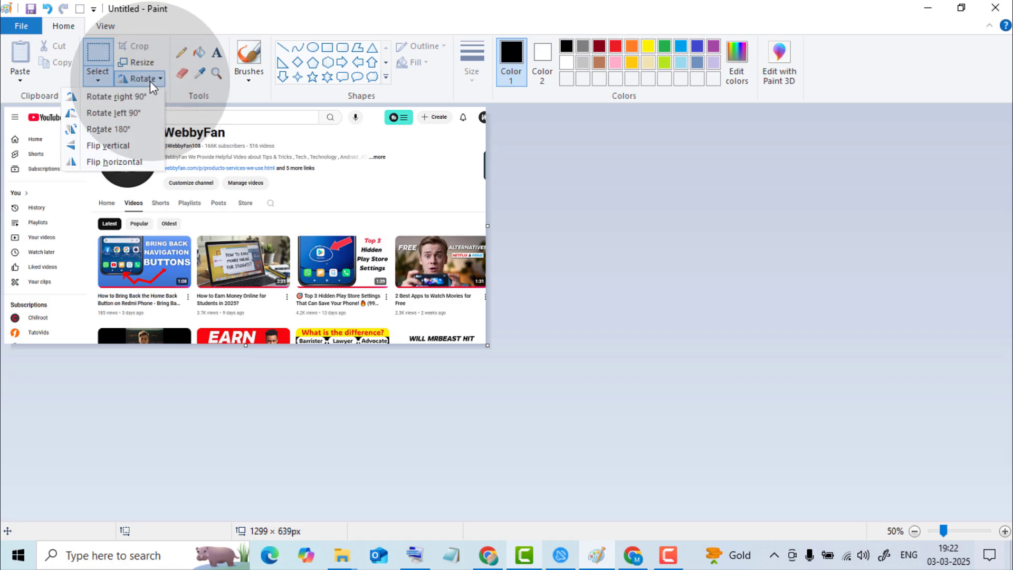
click(150, 98)
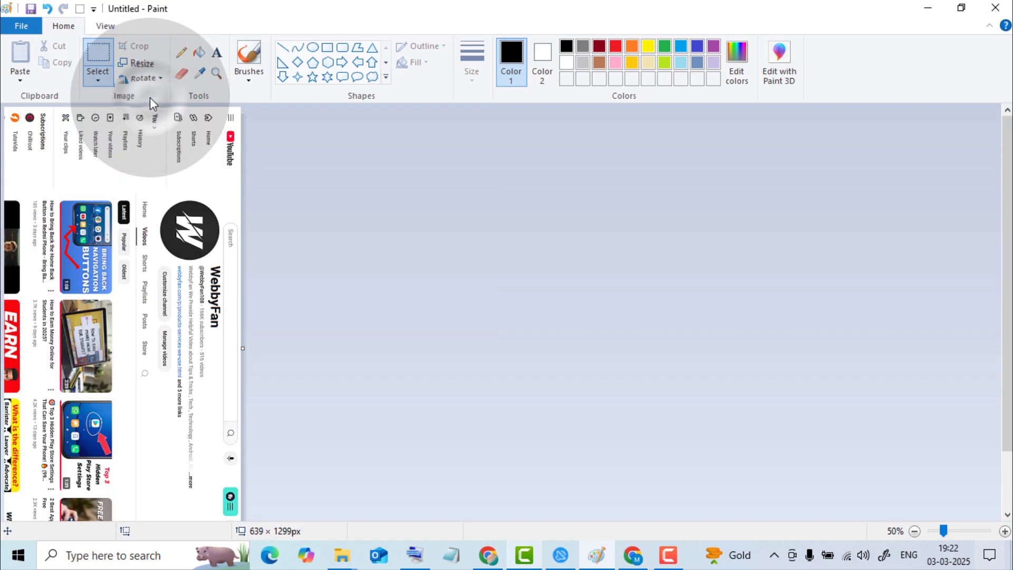
click(150, 81)
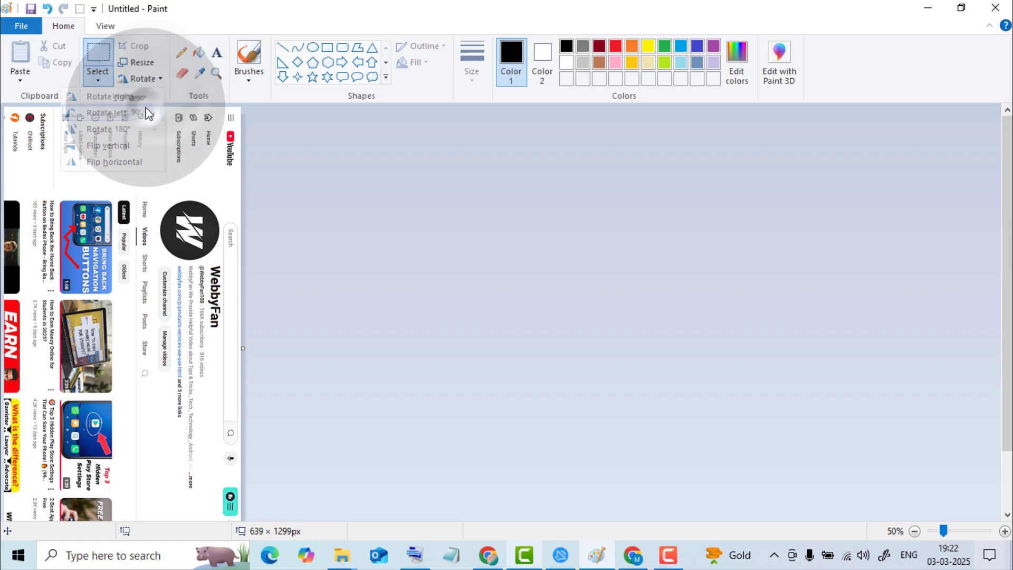
click(146, 113)
click(148, 82)
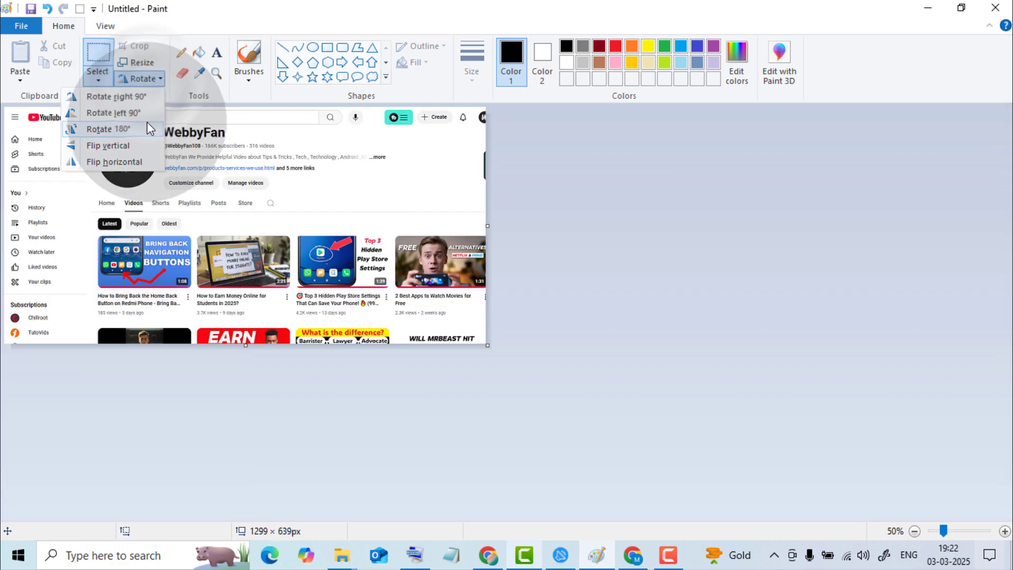
click(146, 127)
click(143, 79)
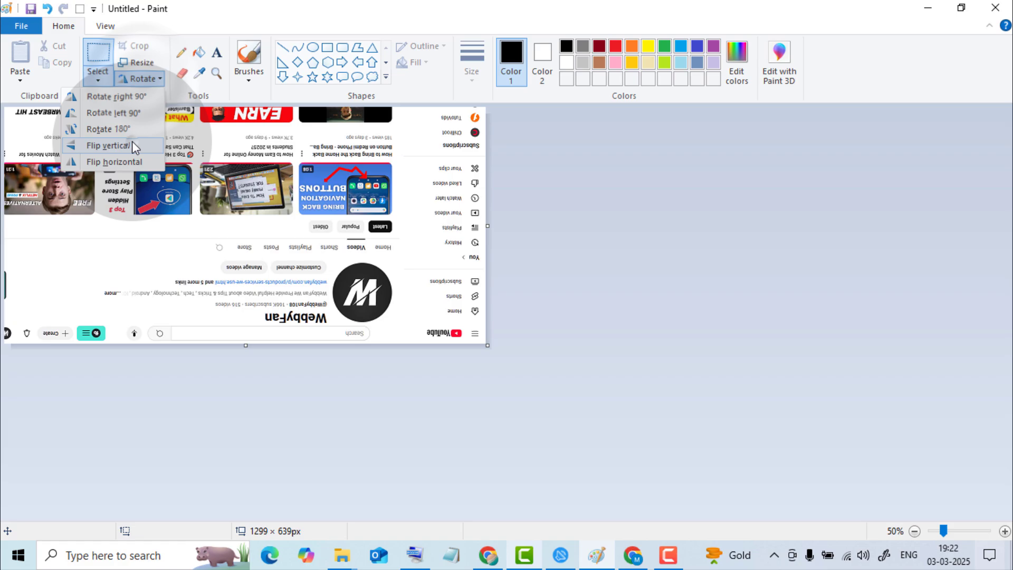
click(133, 147)
click(145, 78)
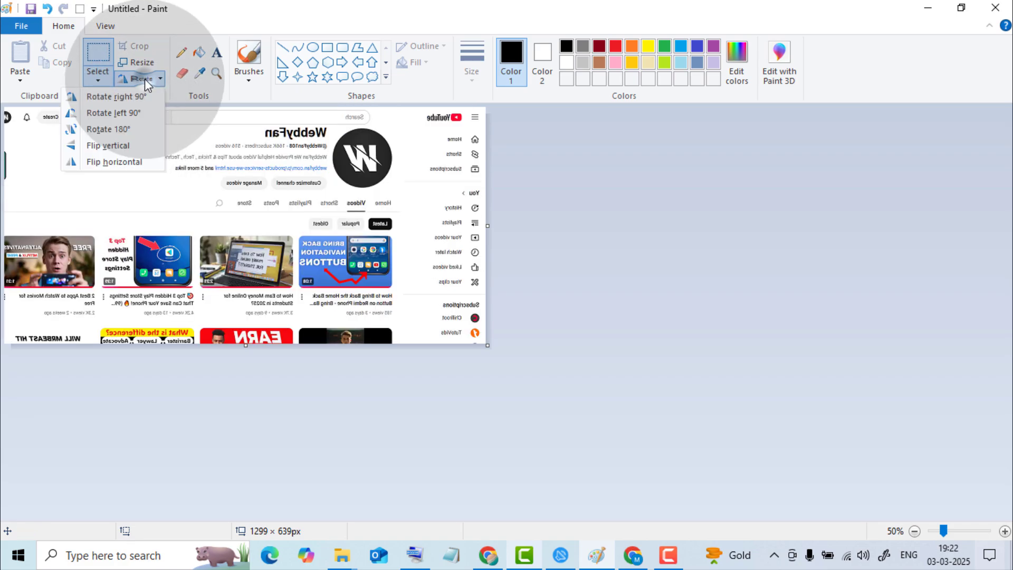
click(131, 162)
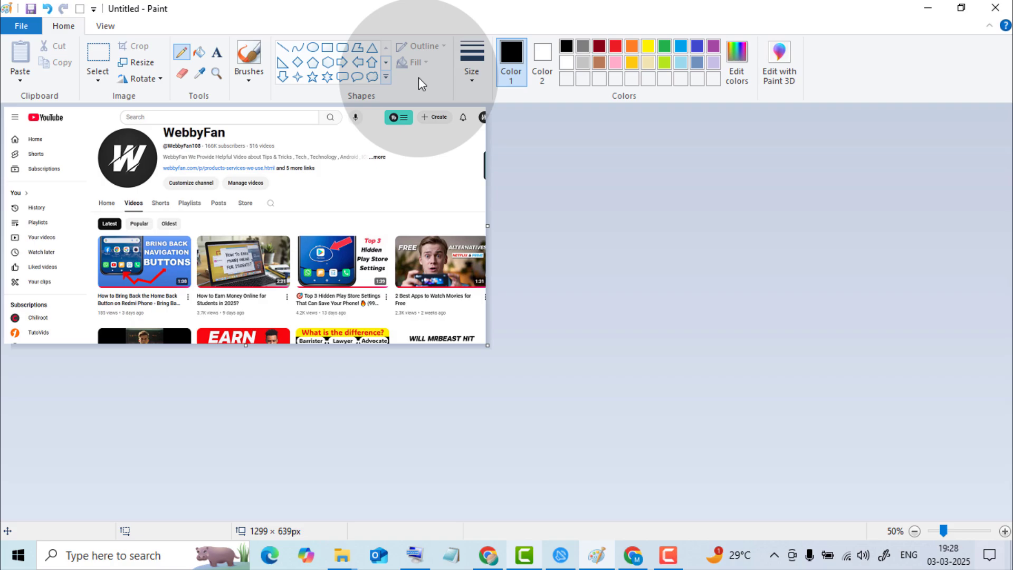
Draw thickest-size red underlines beneath the WebbyFan name and the Home tab.
click(468, 72)
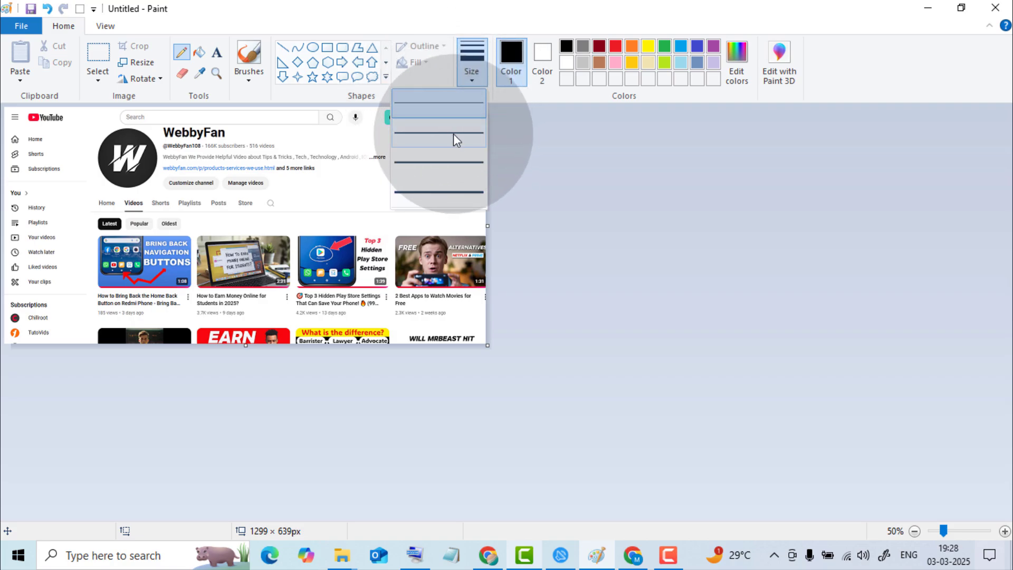
click(433, 192)
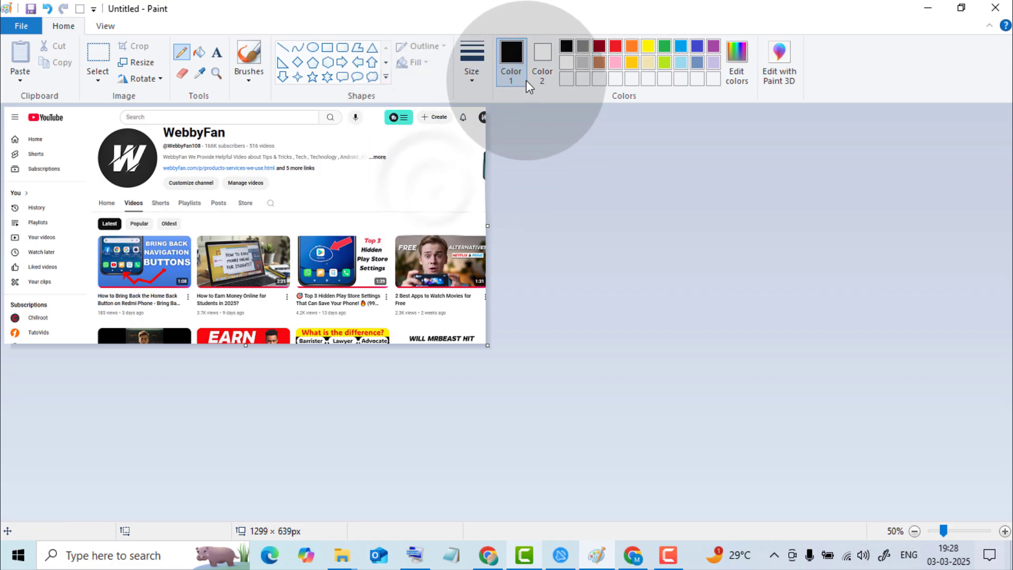
click(616, 46)
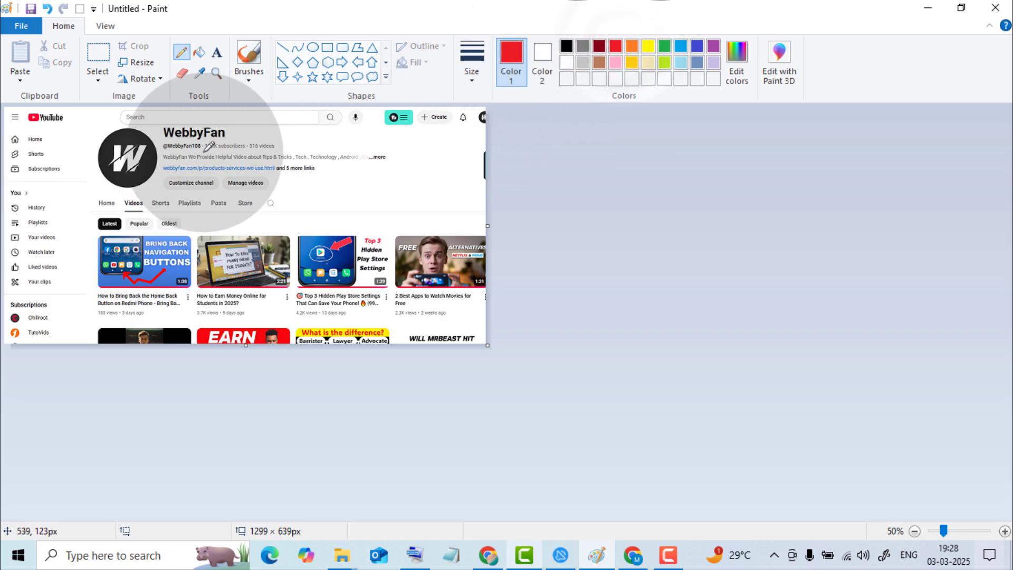
drag(162, 140, 226, 140)
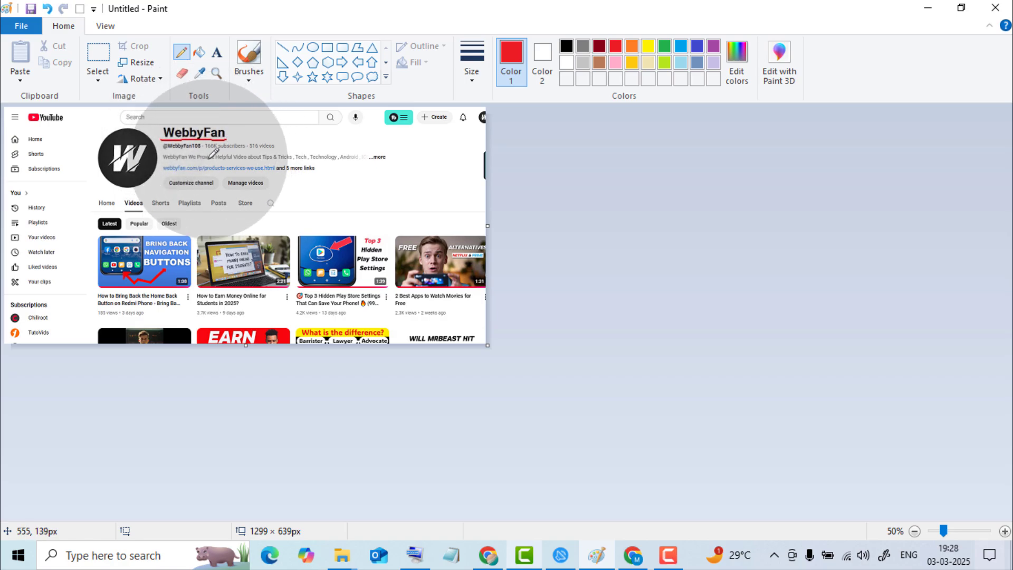
drag(99, 211, 119, 211)
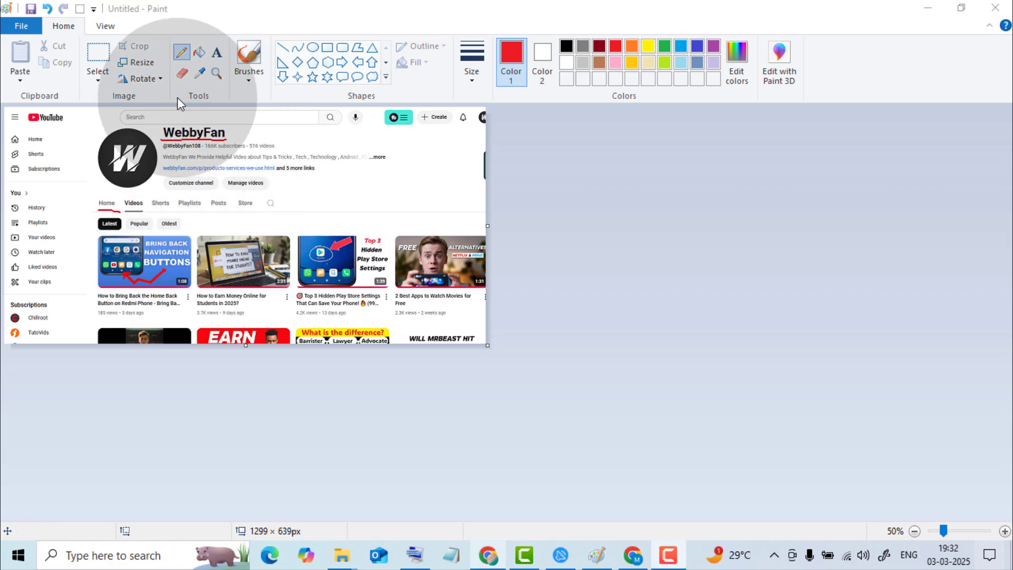
click(181, 77)
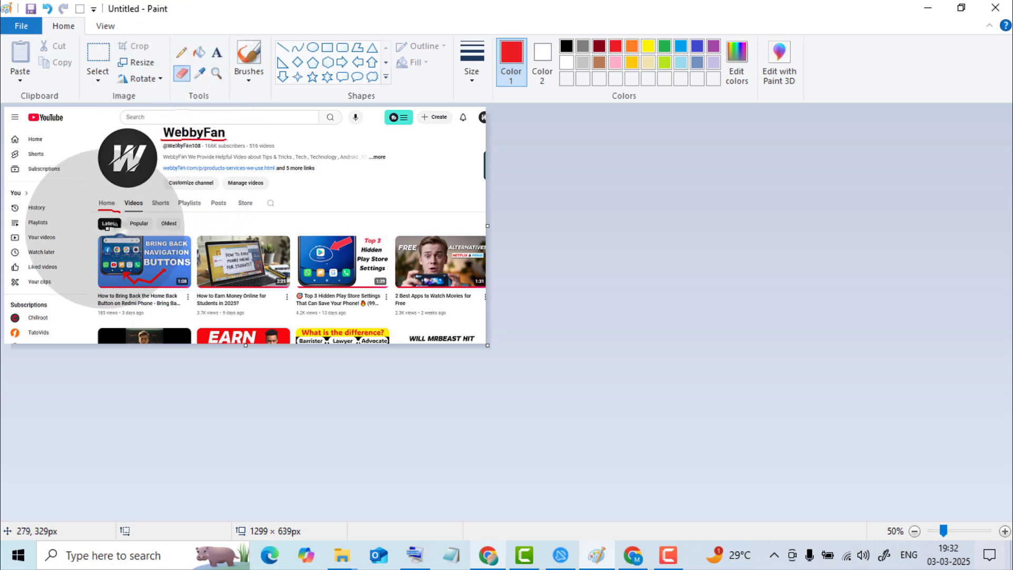
Rub out the Latest pill, then the Popular and Oldest pills, with the Eraser.
mouse_move(101, 223)
mouse_down()
mouse_move(124, 224)
mouse_move(112, 222)
mouse_up()
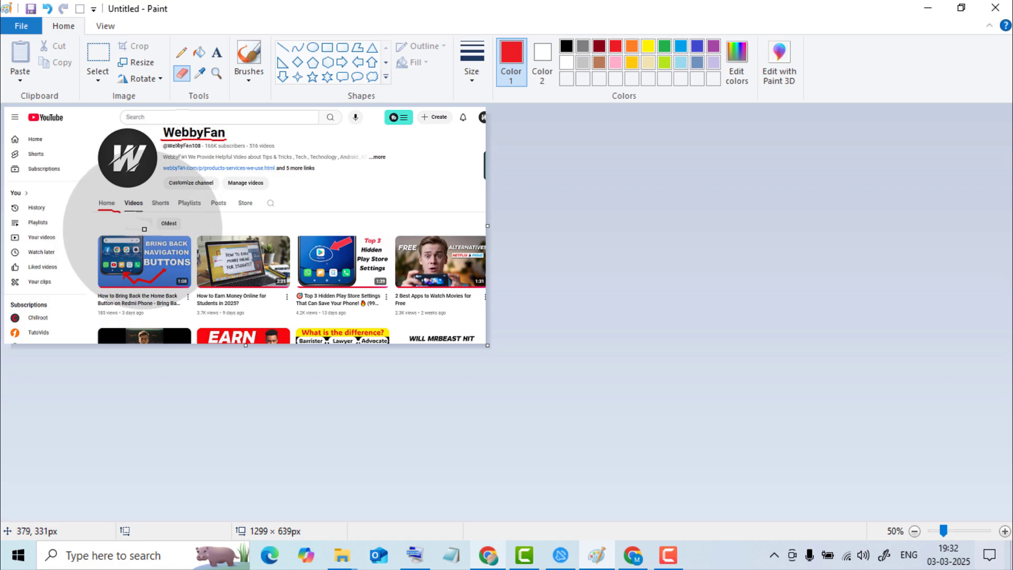
drag(124, 224, 184, 219)
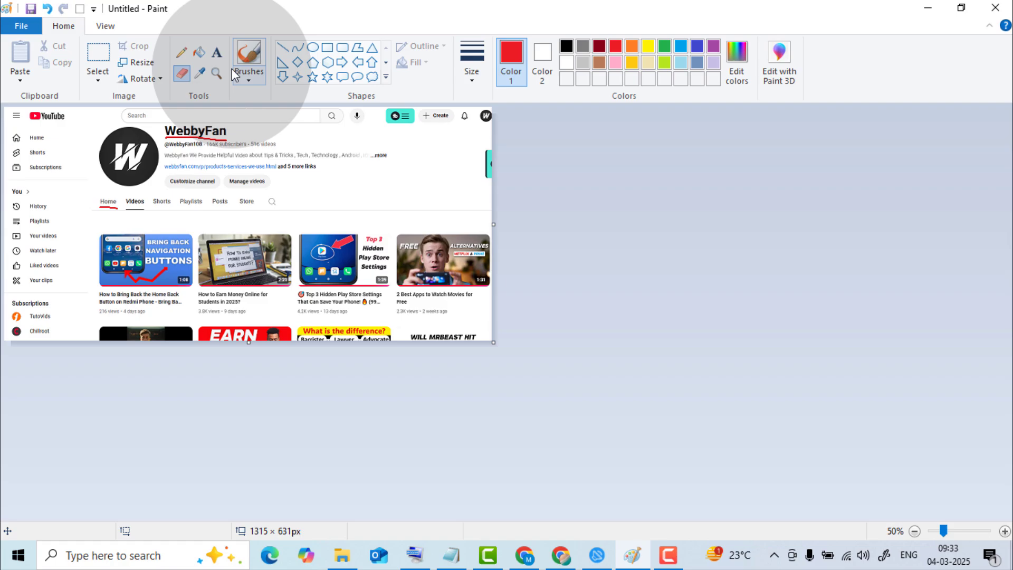
Create a text box for the LIKE - SHARE - COMMENT caption and select its text.
click(219, 60)
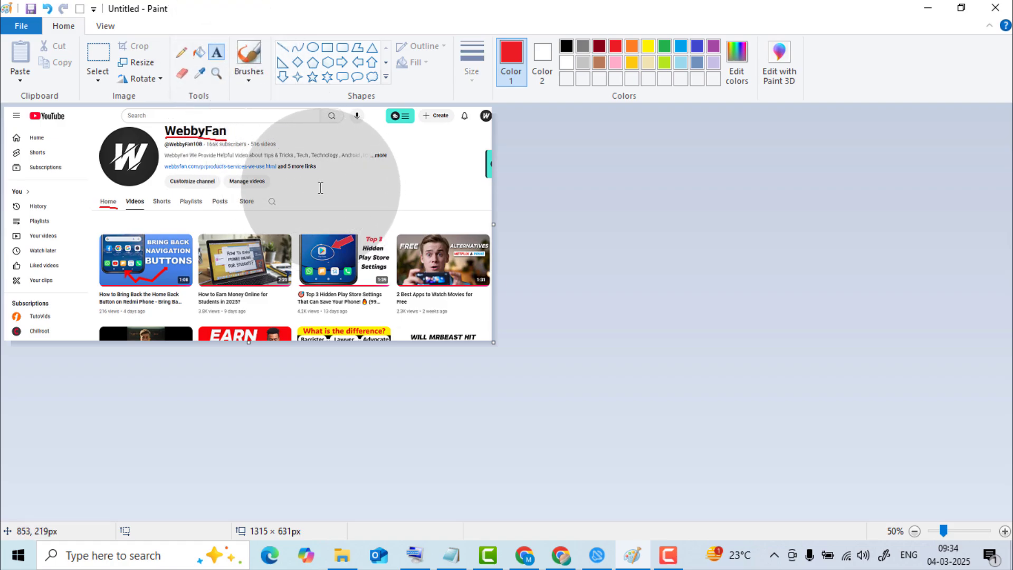
drag(310, 170, 457, 204)
text(LIKE - SHARE - COMMENT)
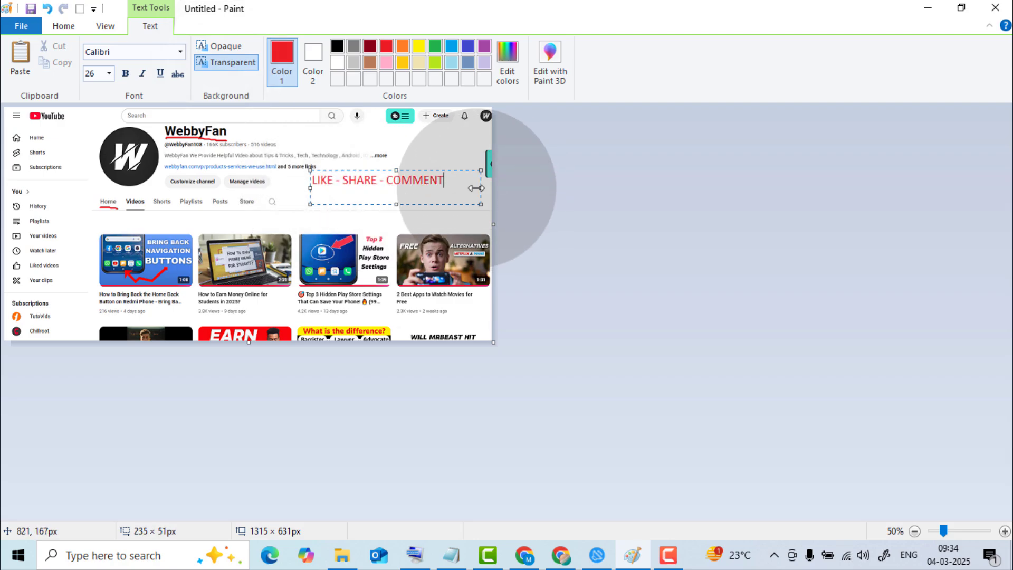
drag(380, 170, 368, 190)
key(ctrl+a)
Format the caption as Arial Black 36, italic and underlined.
click(180, 52)
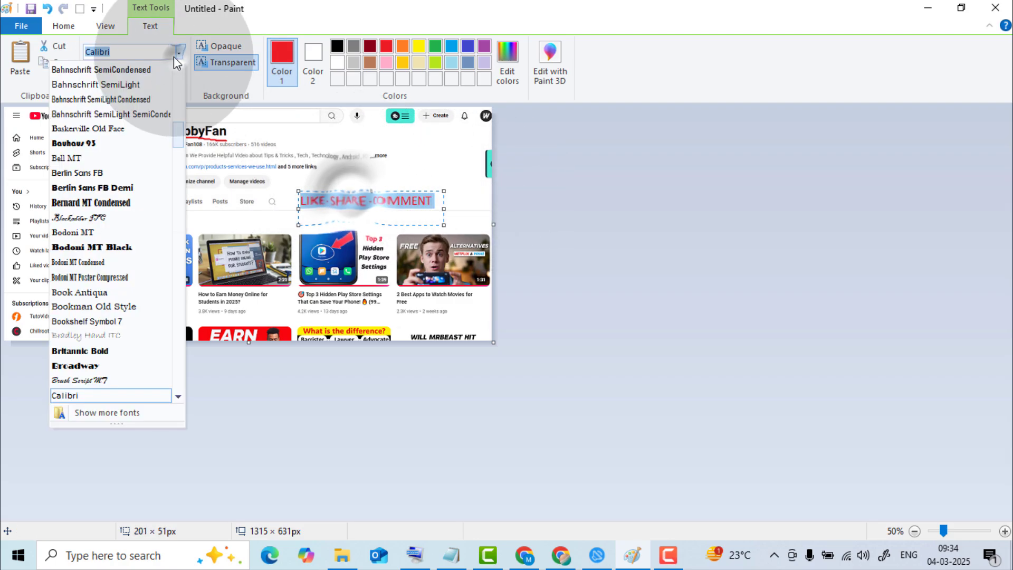
scroll(99, 135, up, 5)
click(98, 131)
click(108, 73)
click(91, 253)
click(142, 73)
click(159, 74)
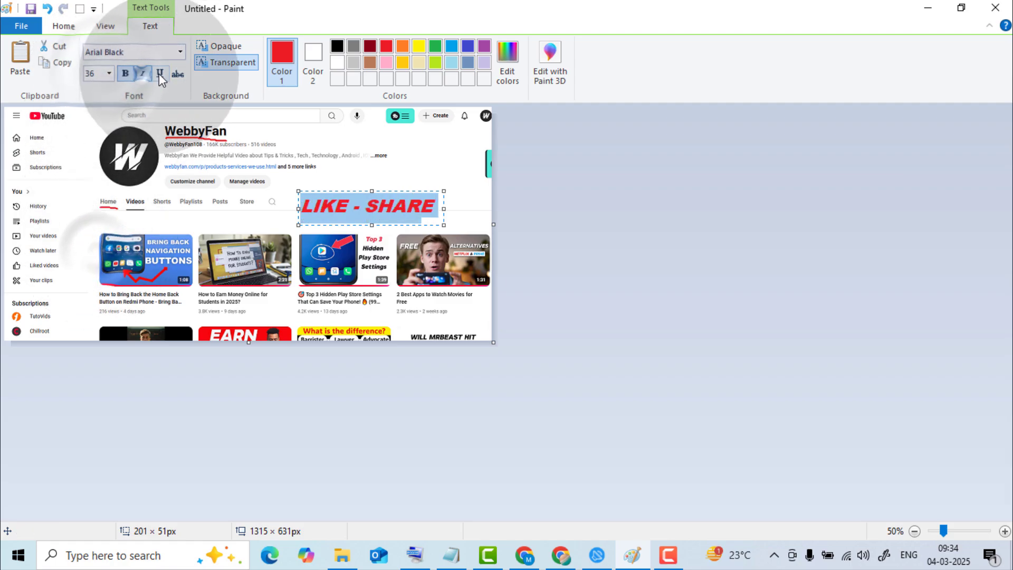
Widen and move the caption onto the top of the video row, coloured red.
drag(297, 208, 183, 204)
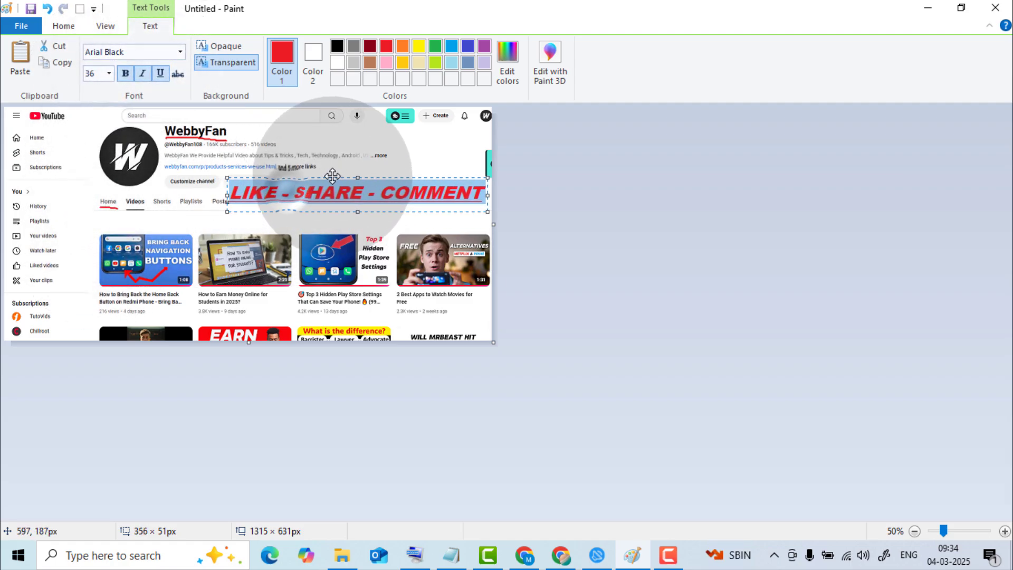
drag(316, 191, 296, 209)
click(452, 45)
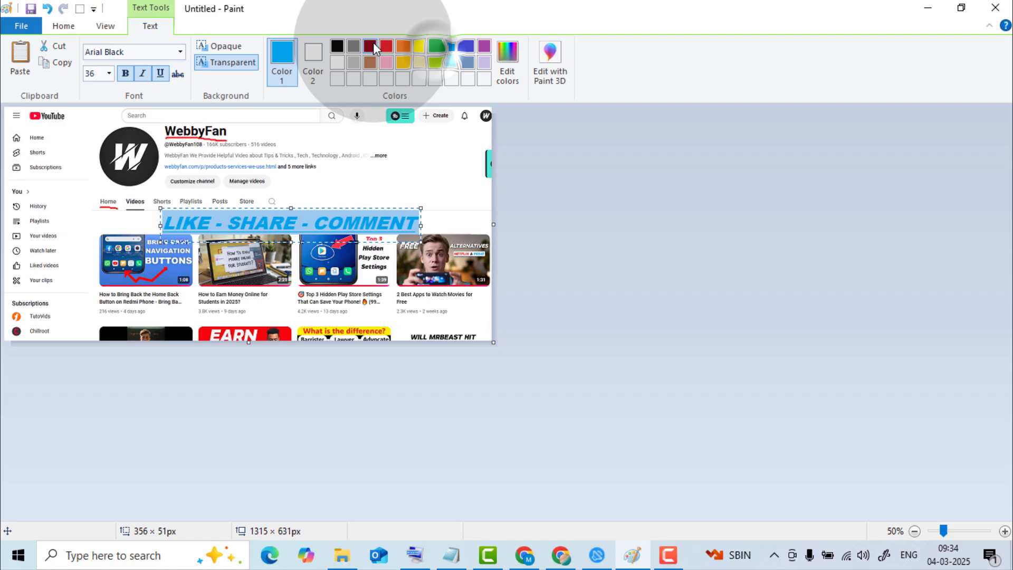
click(386, 62)
click(436, 62)
click(386, 46)
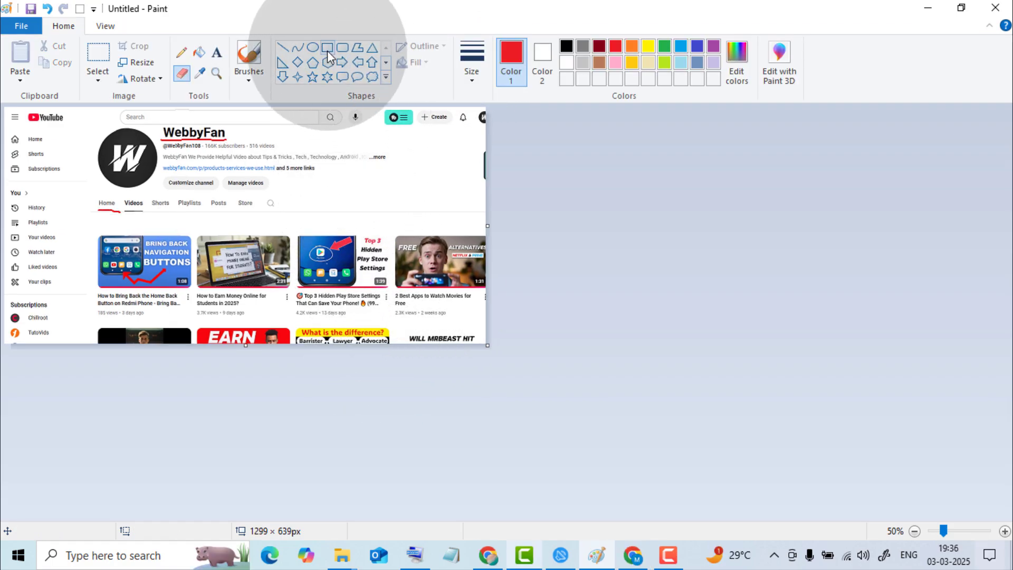
Draw a solid-fill rectangle over the first video thumbnail.
click(326, 51)
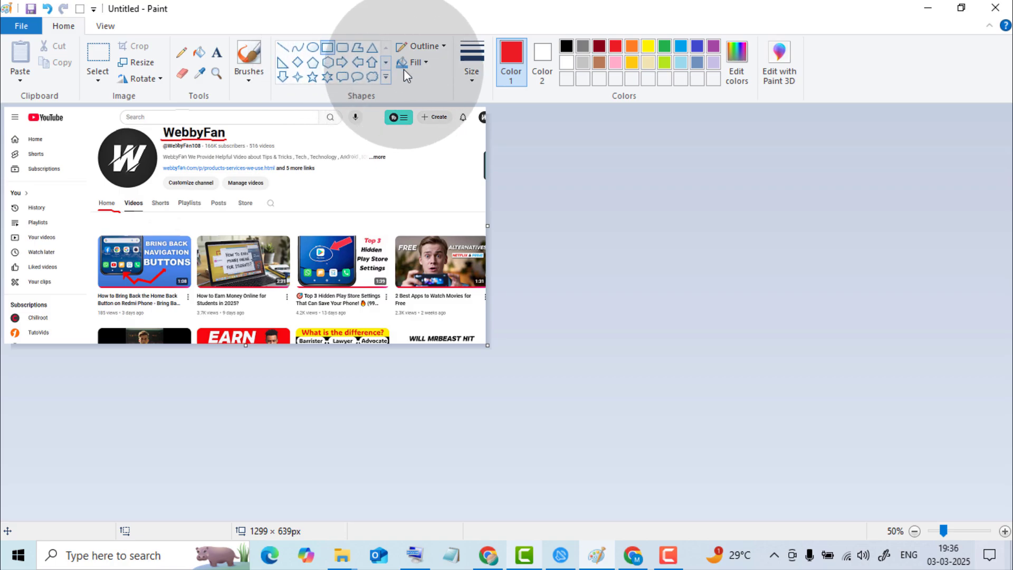
click(425, 62)
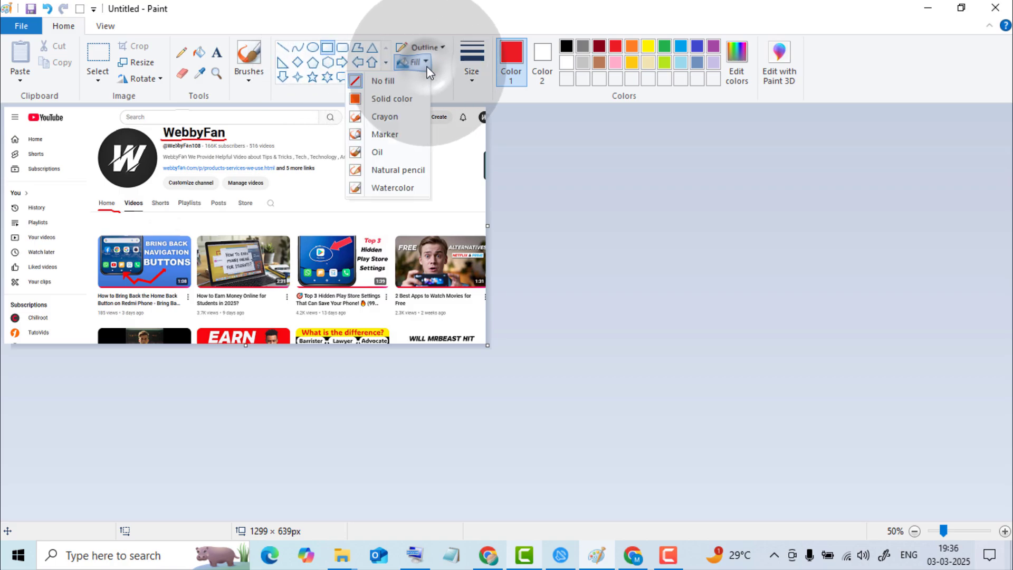
click(417, 101)
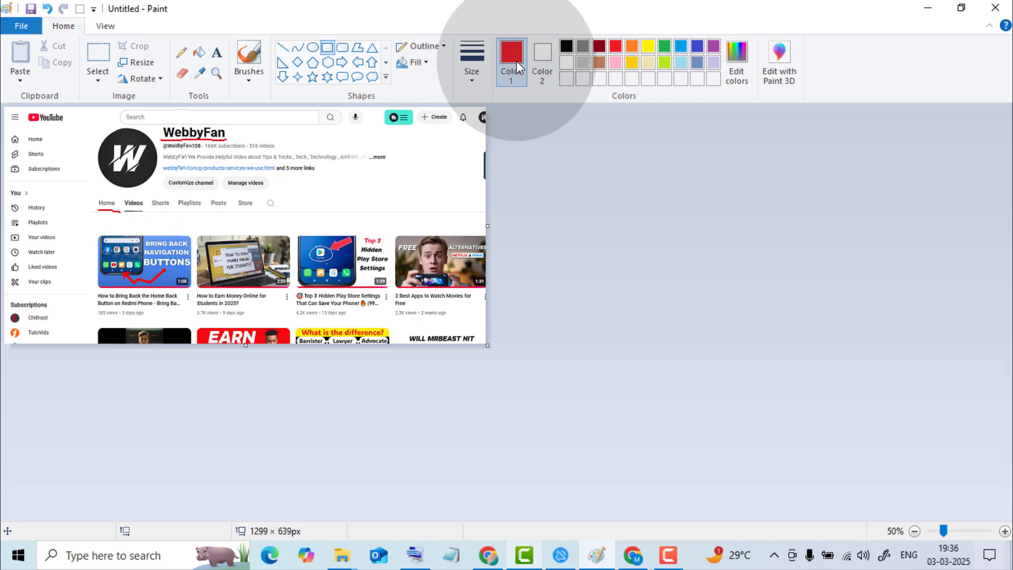
drag(89, 230, 196, 315)
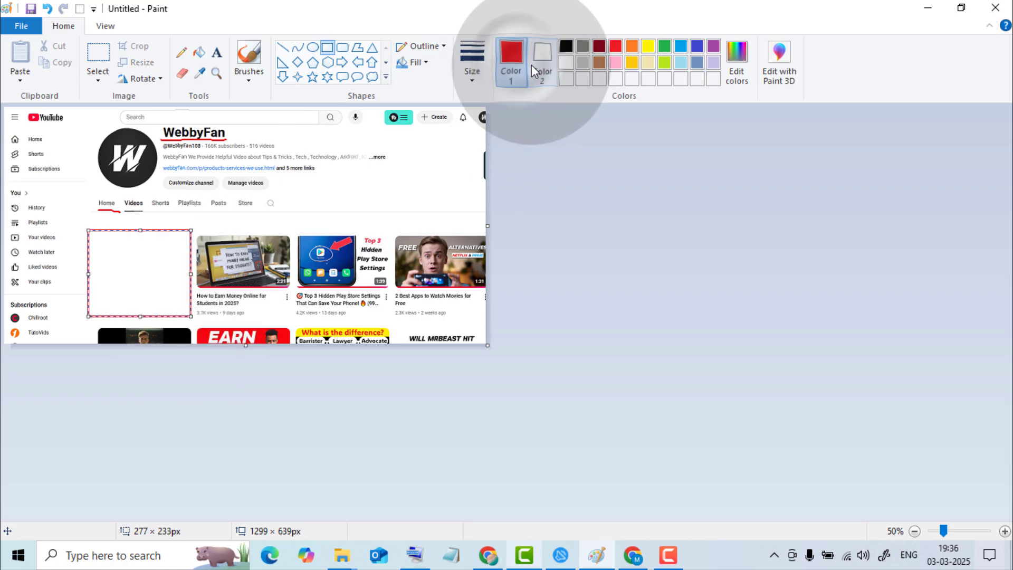
Add red to the custom colours and fill the rectangle with red.
click(737, 73)
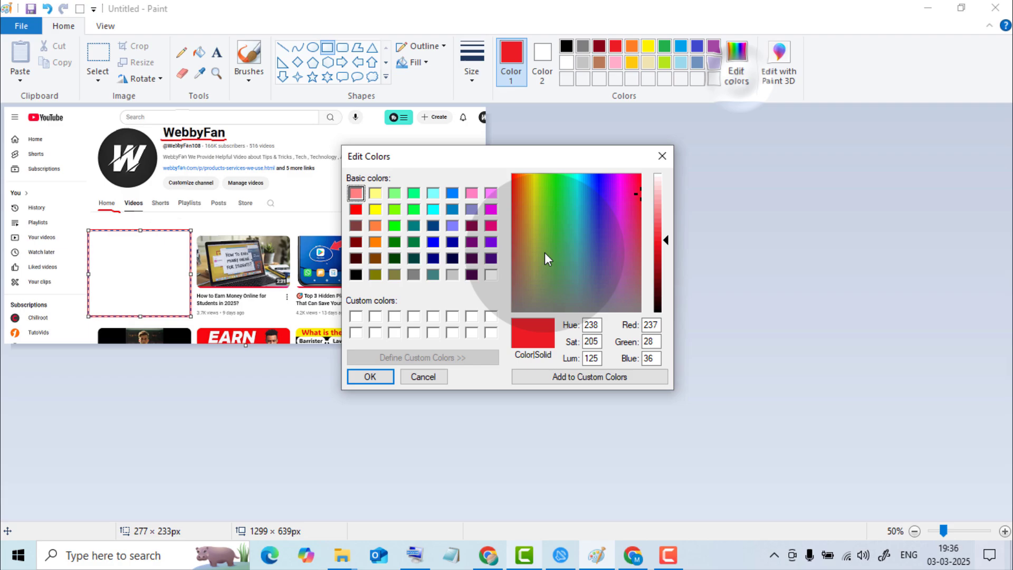
click(549, 377)
click(369, 377)
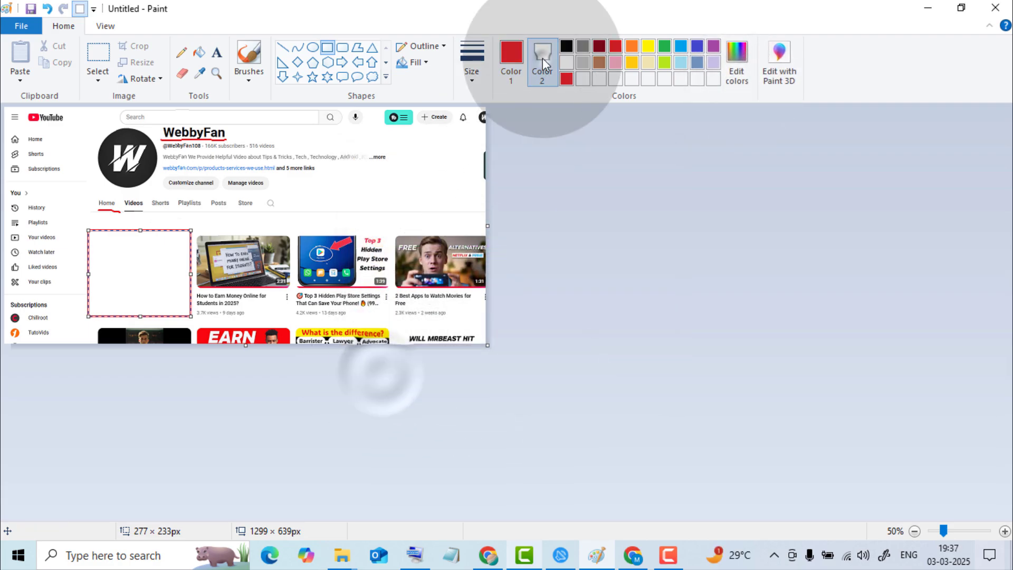
click(567, 78)
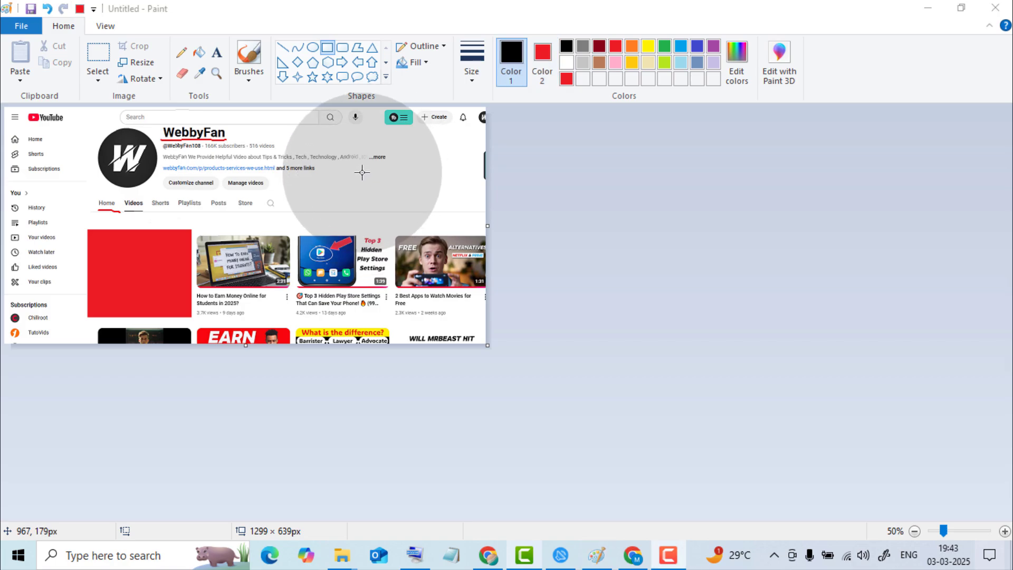
Draw a left arrow pointing at WebbyFan and a cloud callout below the channel links.
click(358, 62)
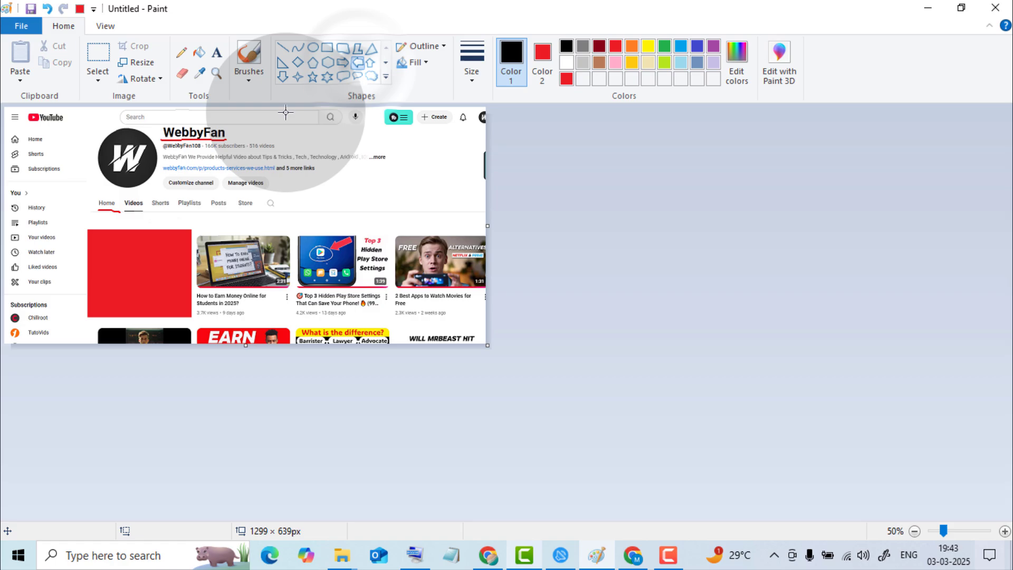
drag(232, 116, 330, 150)
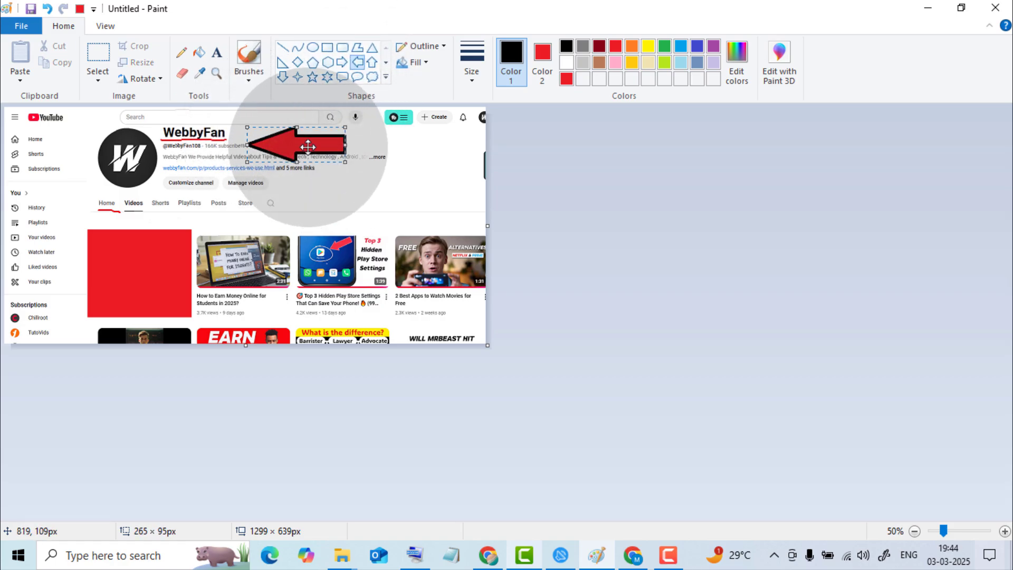
click(372, 77)
drag(323, 233, 464, 165)
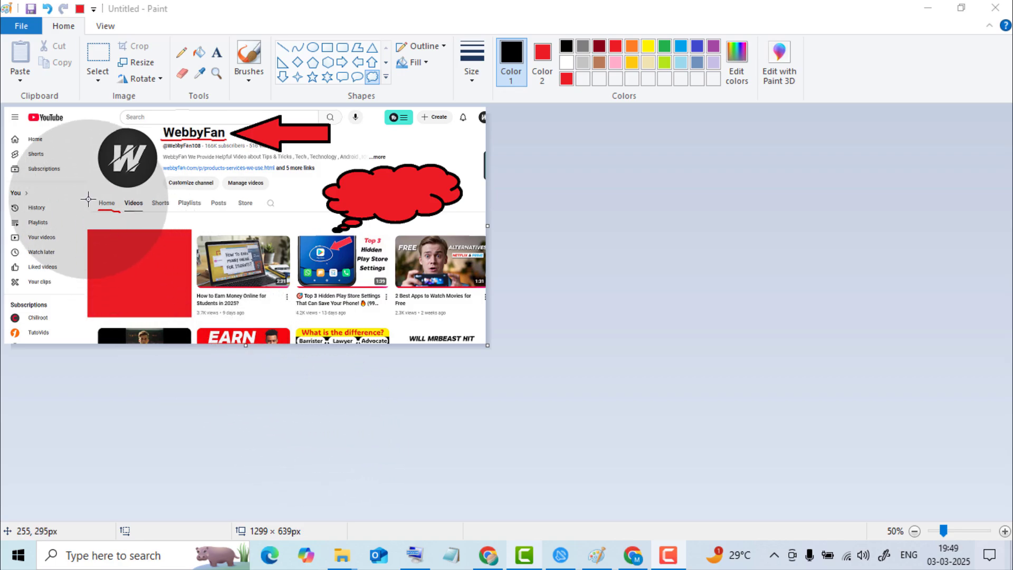
Save the image as PNG 'screenshot on a Windows' in Pictures > Screenshots.
click(23, 26)
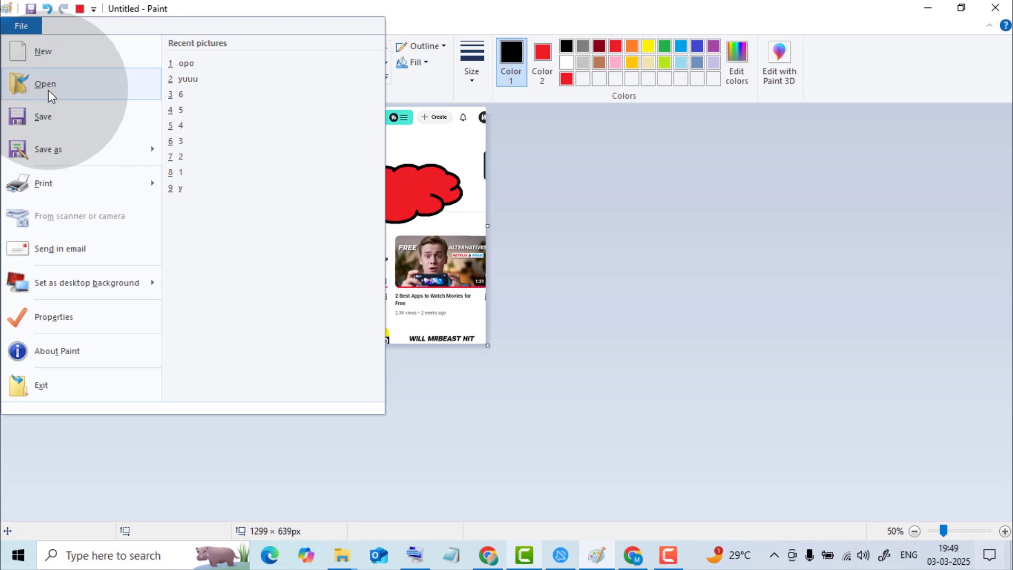
mouse_move(78, 149)
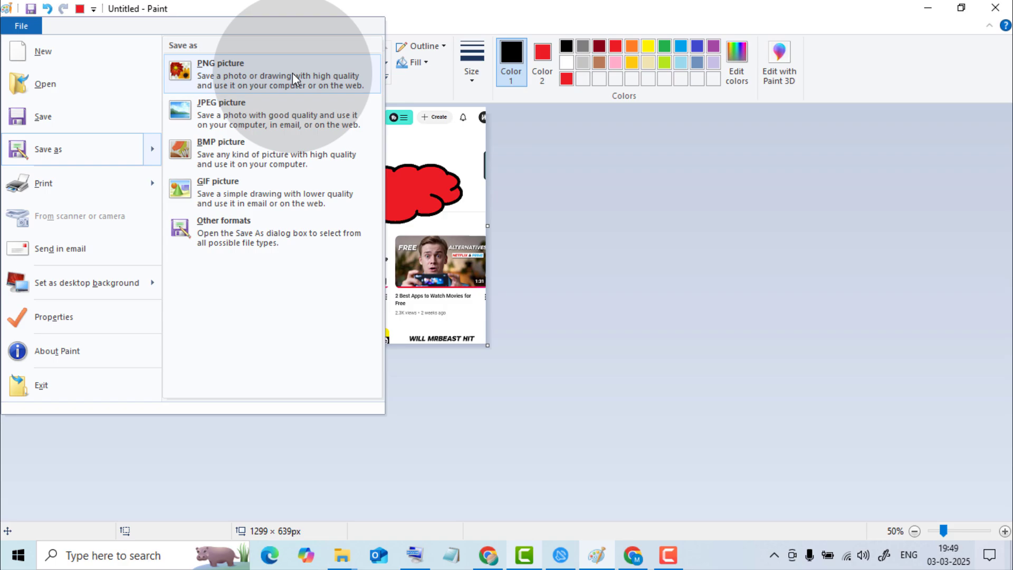
click(293, 73)
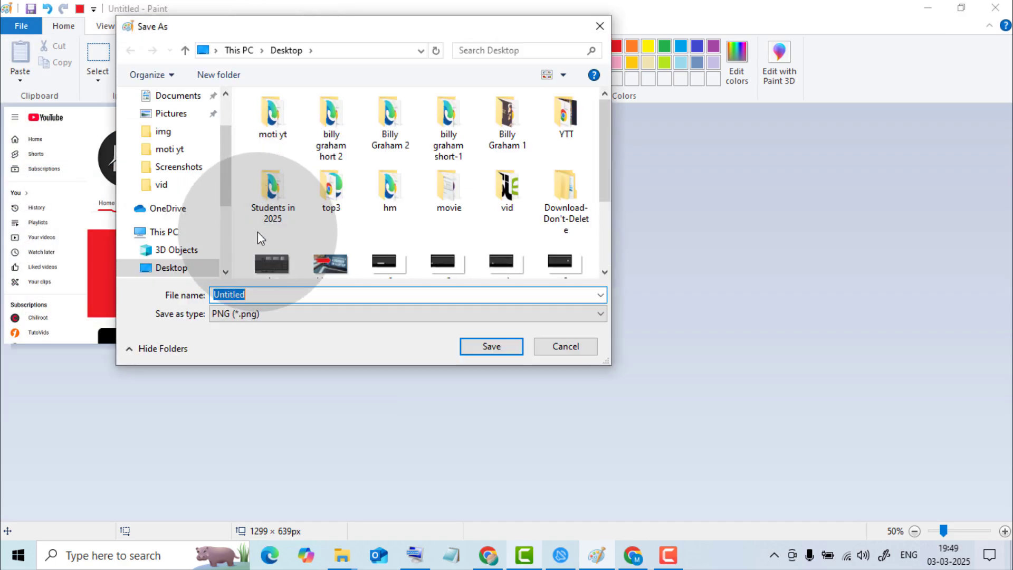
click(181, 167)
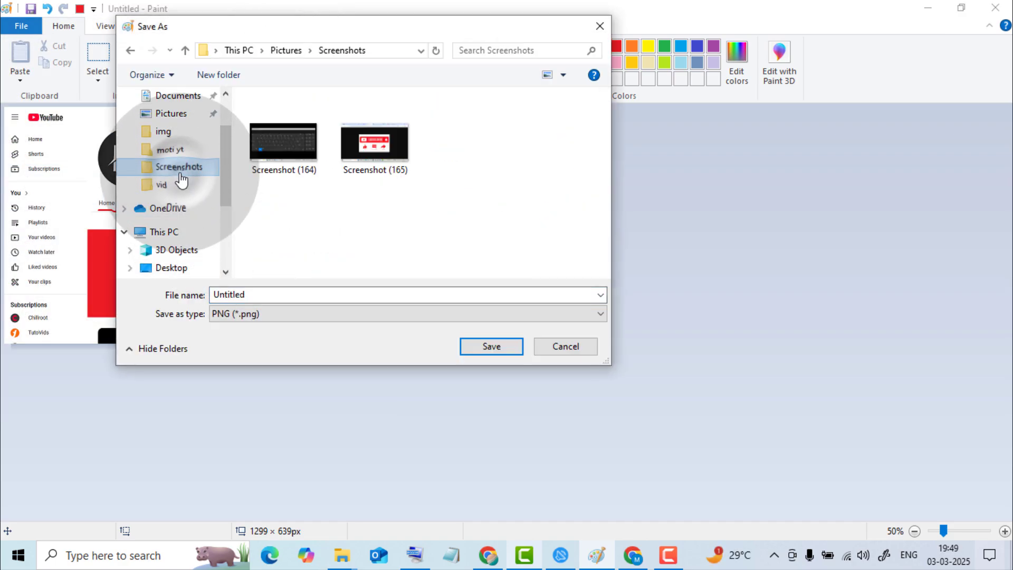
click(266, 295)
key(BackSpace)
text(screenshot on a Windows)
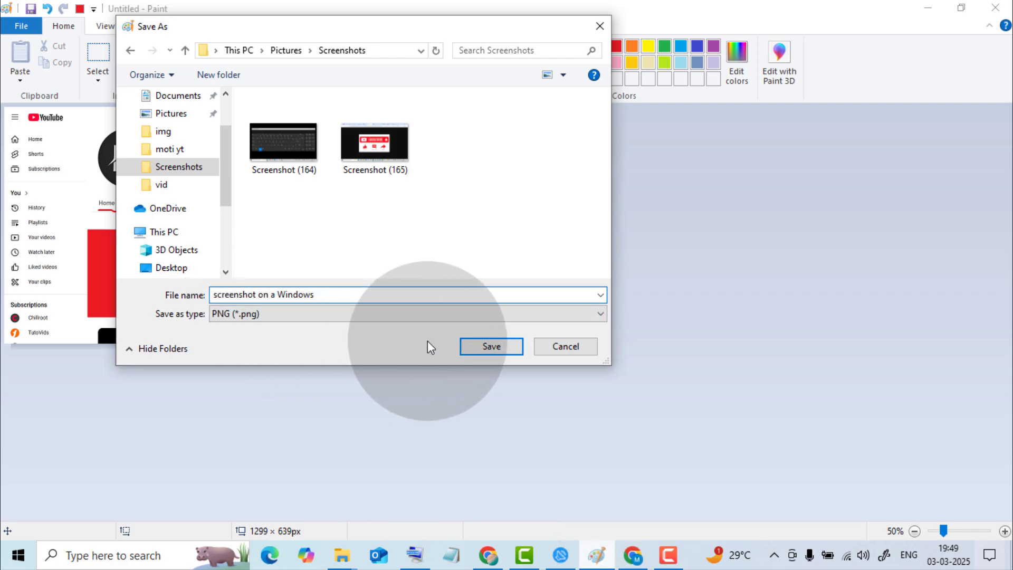
click(475, 351)
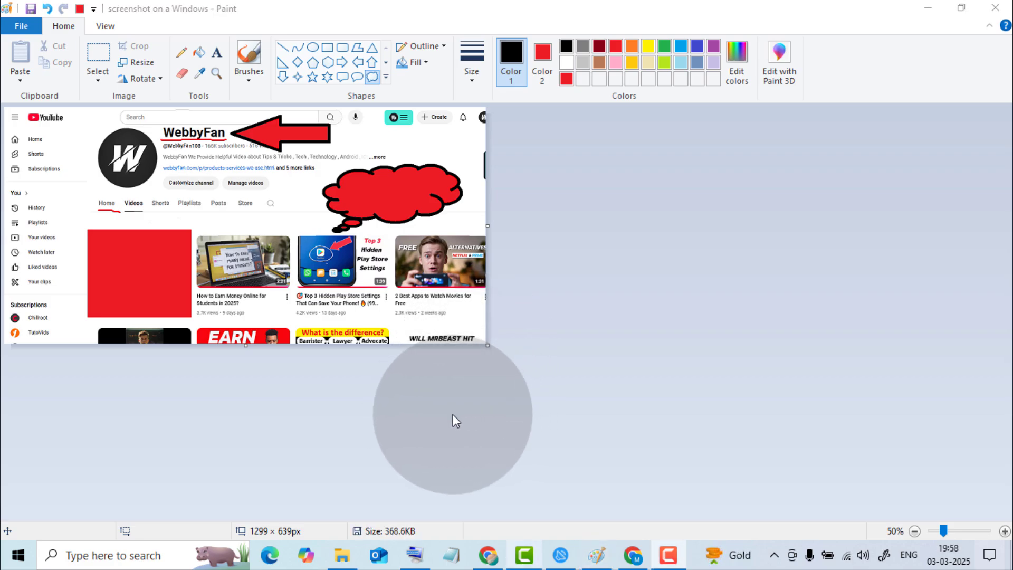
Show the Screenshots folder with the saved 'screenshot on a Windows' image beside Paint.
click(341, 554)
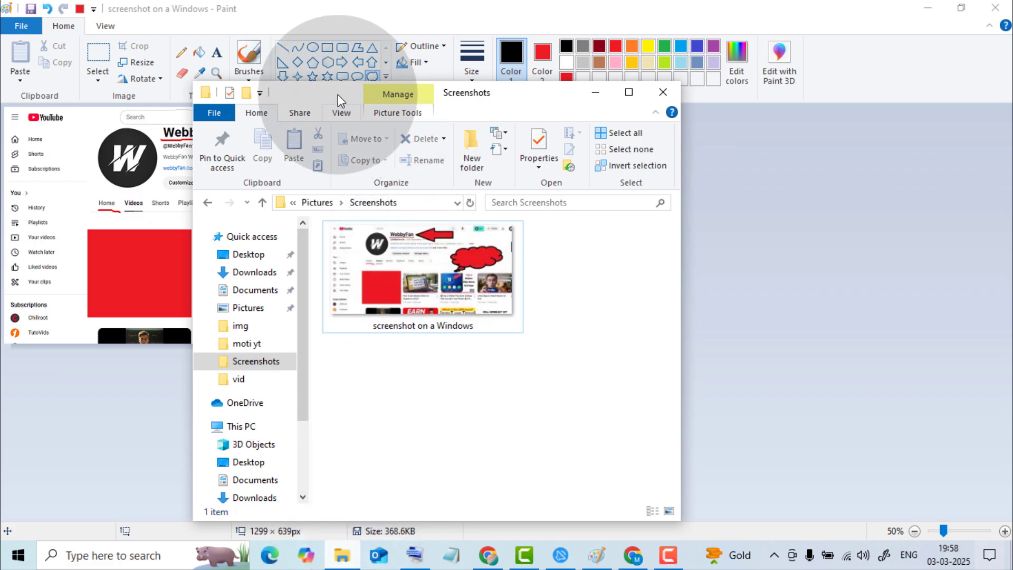
mouse_move(338, 94)
mouse_down()
mouse_move(623, 69)
mouse_move(635, 80)
mouse_up()
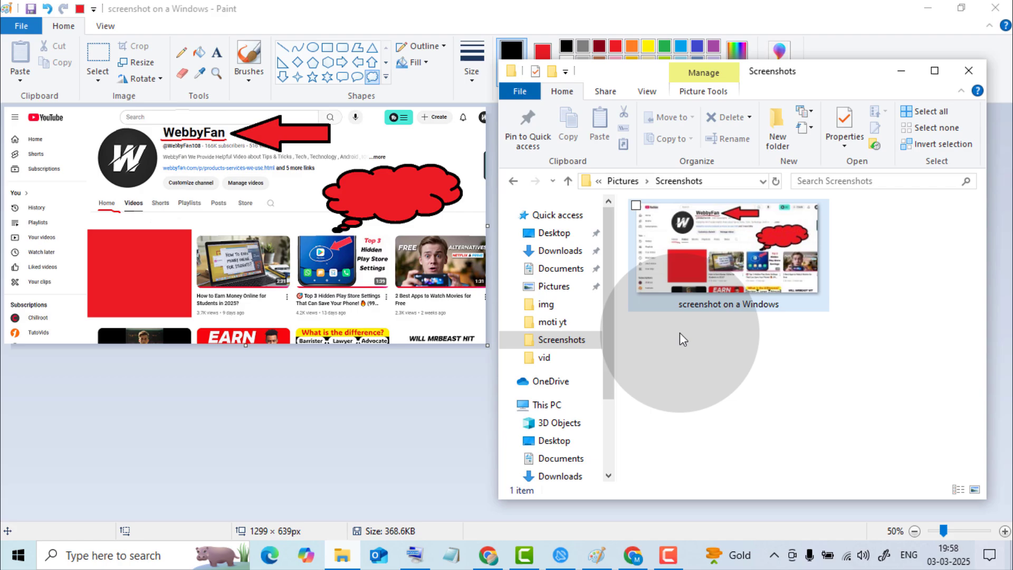